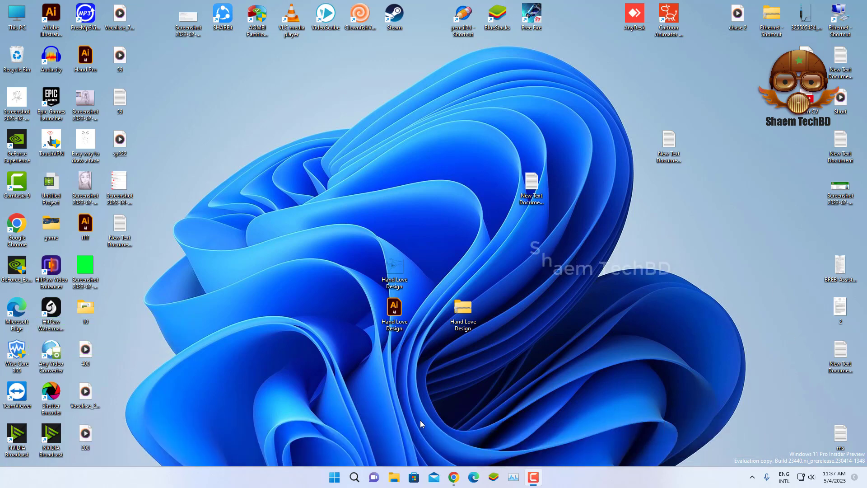
# Launch Chrome and go to youtube.com from the address bar suggestion.
pyautogui.click(454, 477)
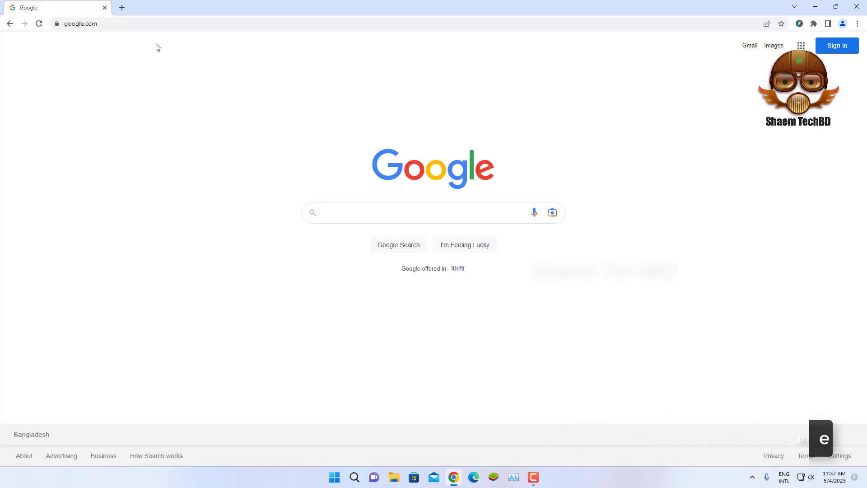
pyautogui.click(161, 24)
pyautogui.write('y')
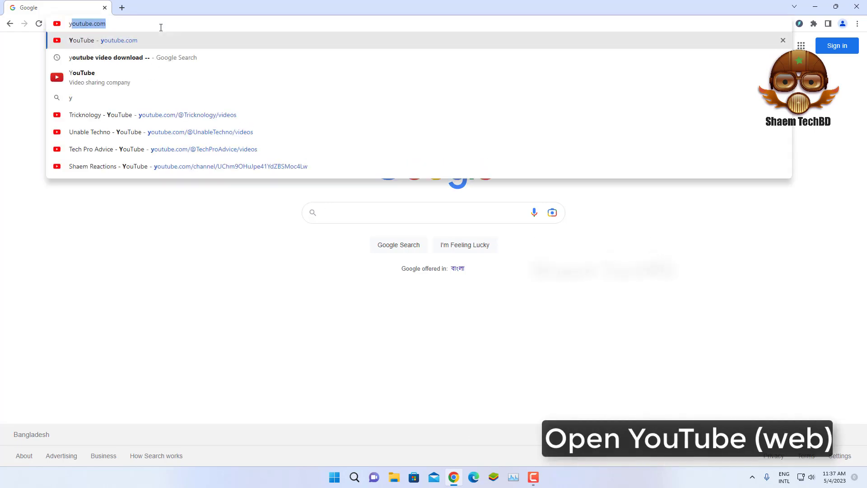
pyautogui.press('Return')
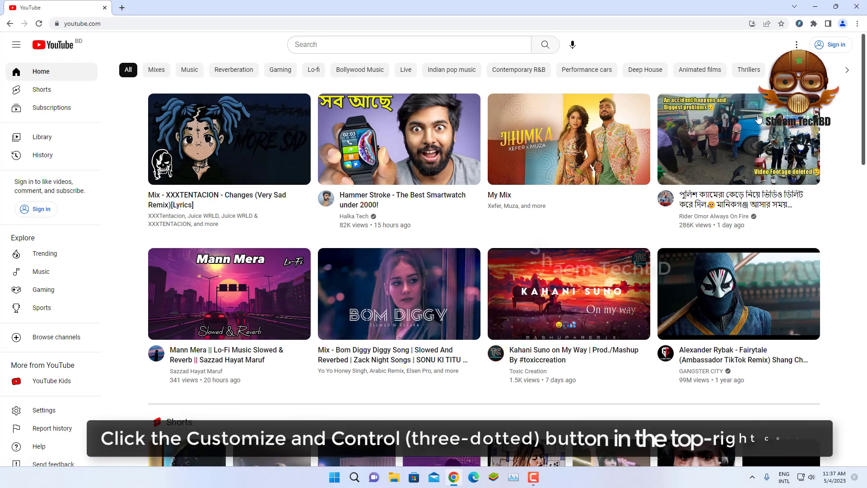
# Create a Chrome shortcut for YouTube named 'YouTube' via More tools > Create shortcut.
pyautogui.click(857, 23)
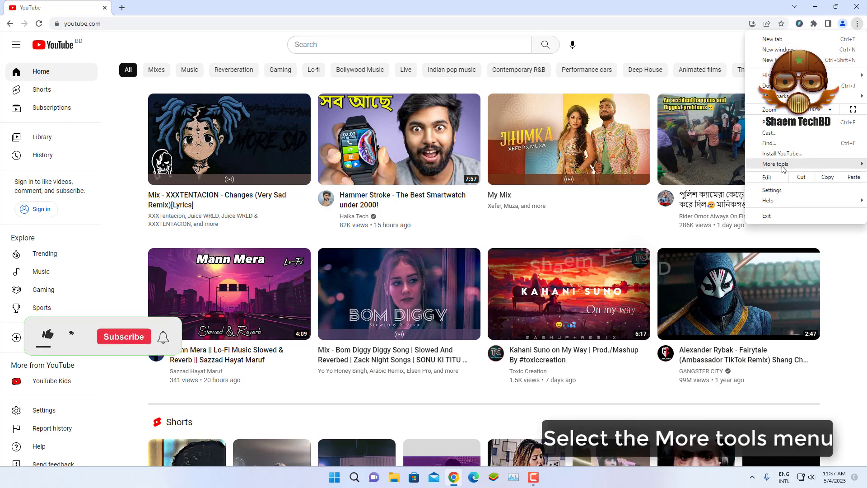
pyautogui.moveTo(779, 163)
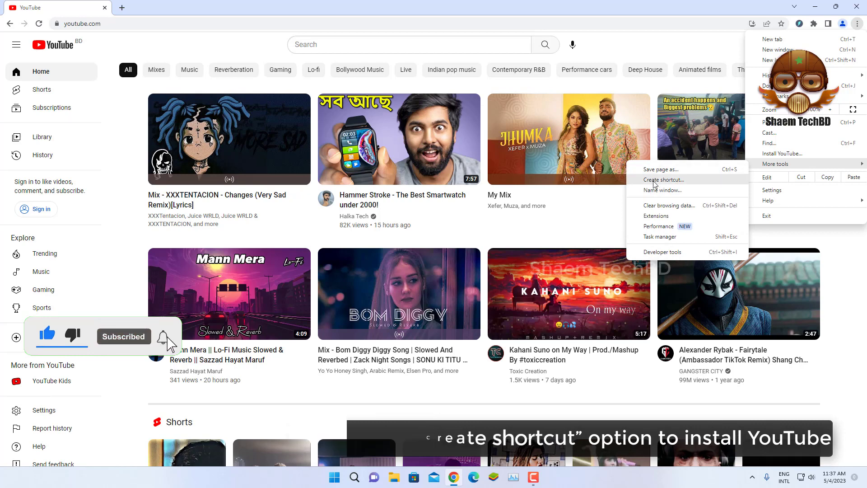
pyautogui.click(673, 182)
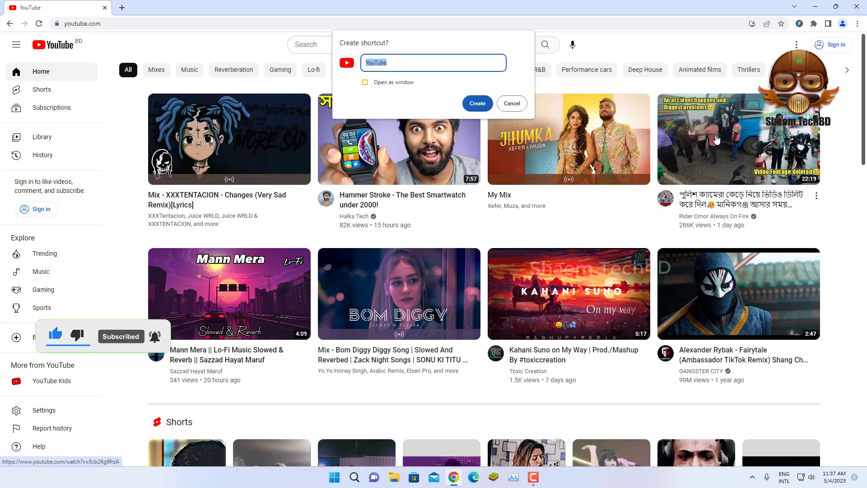
pyautogui.click(477, 103)
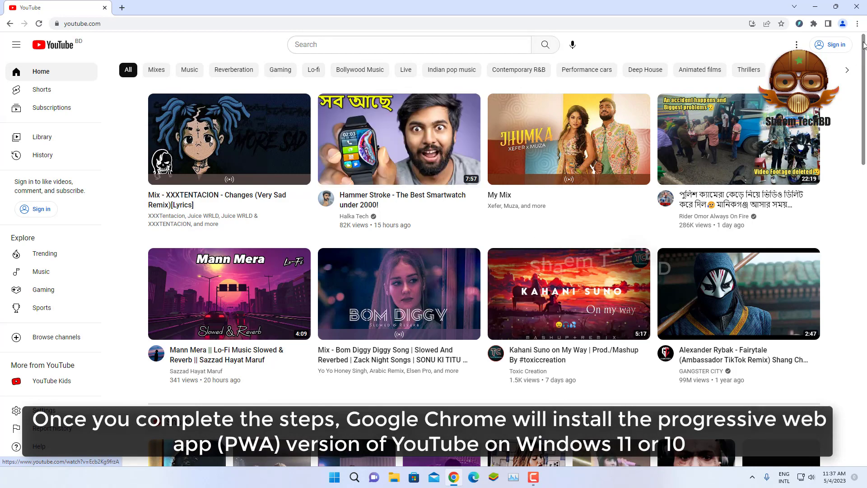
# Minimize Chrome, then open YouTube twice from the desktop shortcut, closing the first window.
pyautogui.click(815, 7)
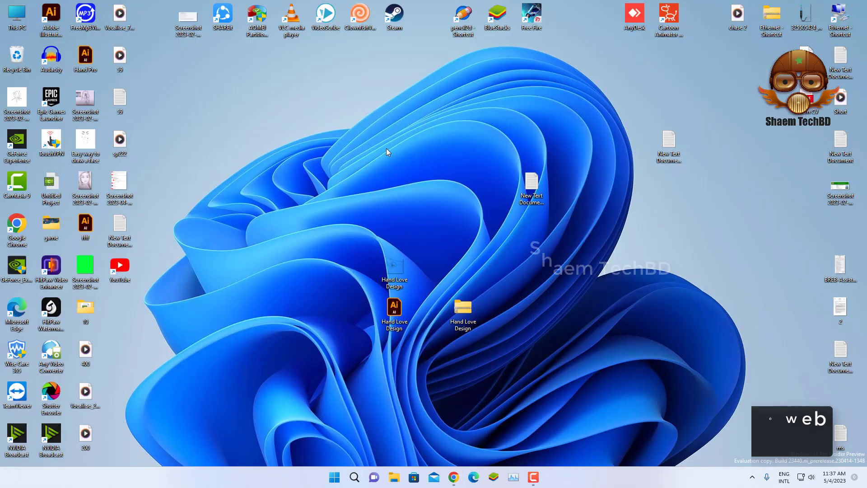
pyautogui.doubleClick(121, 267)
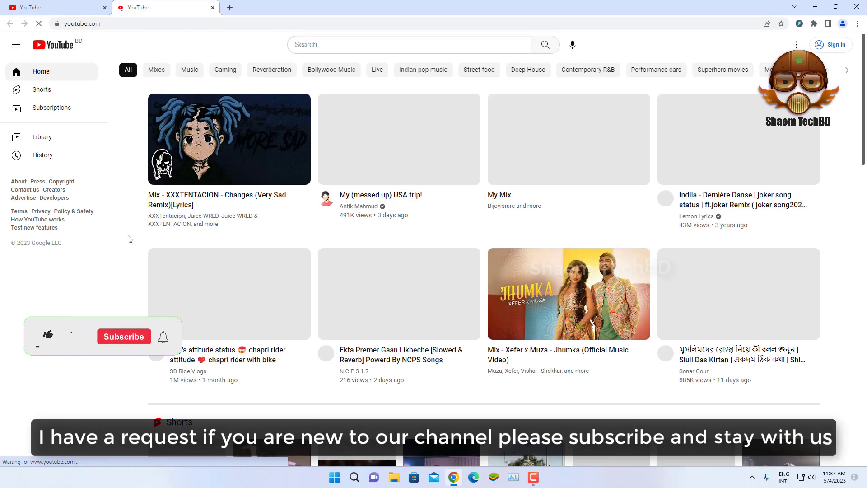
pyautogui.click(847, 6)
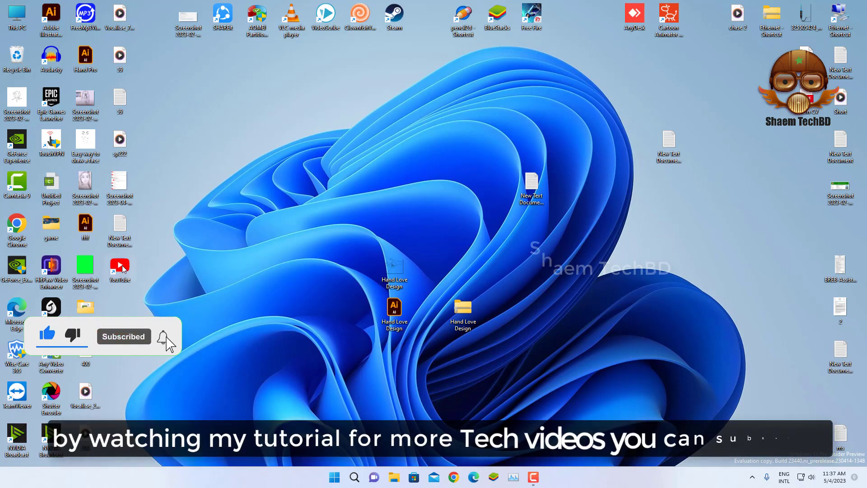
pyautogui.doubleClick(121, 267)
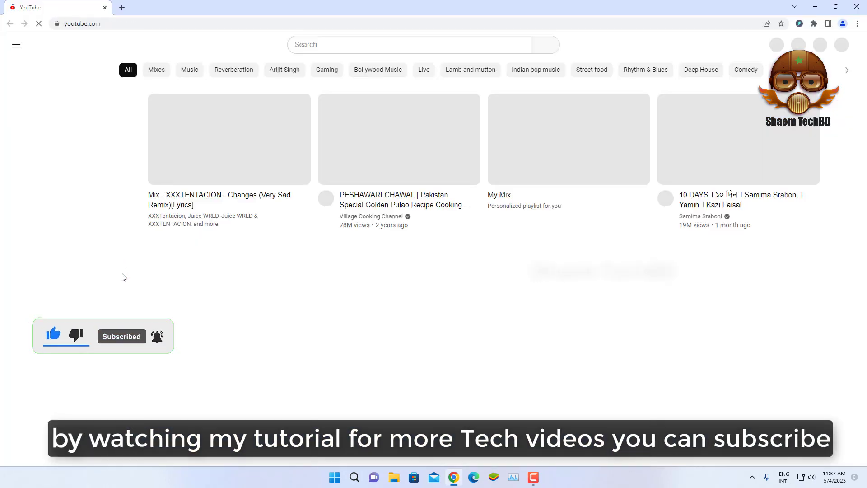